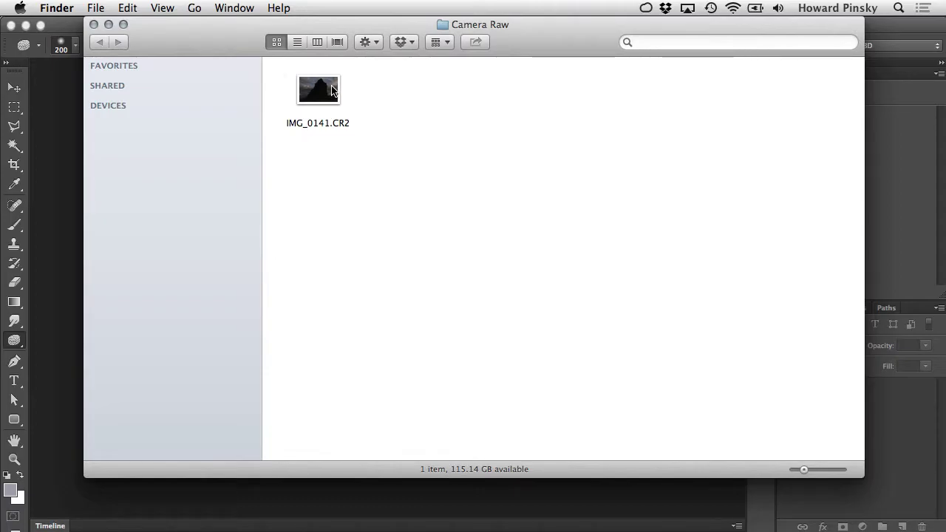
- Preview IMG_0141.CR2 in Quick Look, then drag it onto Photoshop to open it in Camera Raw
{"action": "left_click", "coordinate": [325, 83]}
{"action": "key", "text": "space"}
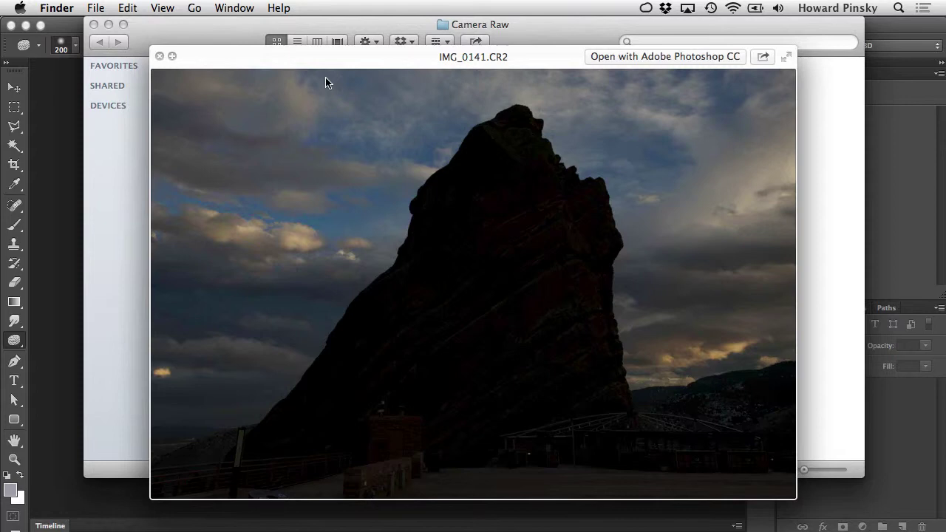
{"action": "key", "text": "space"}
{"action": "left_click_drag", "start_coordinate": [326, 95], "coordinate": [57, 148]}
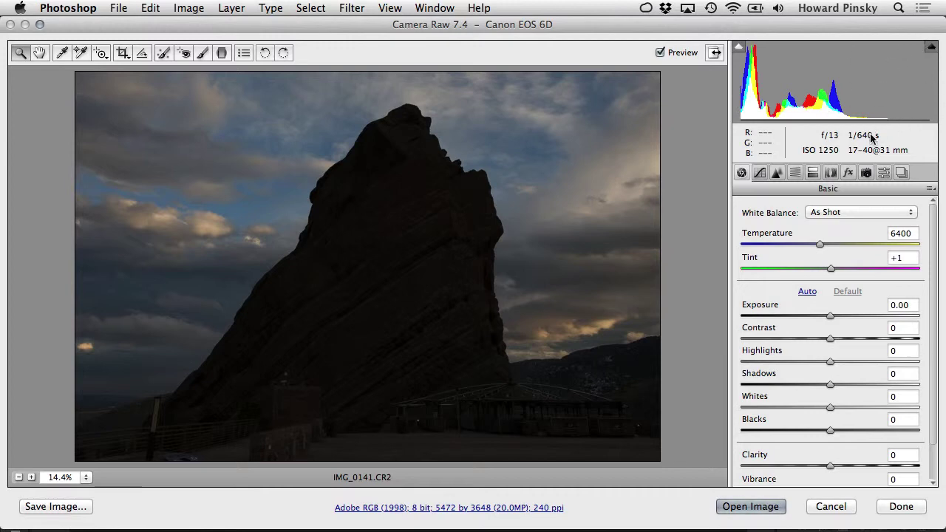
- In the Basic panel, raise Exposure to +1.90 and lower Highlights to -55
{"action": "left_click_drag", "start_coordinate": [830, 316], "coordinate": [862, 312]}
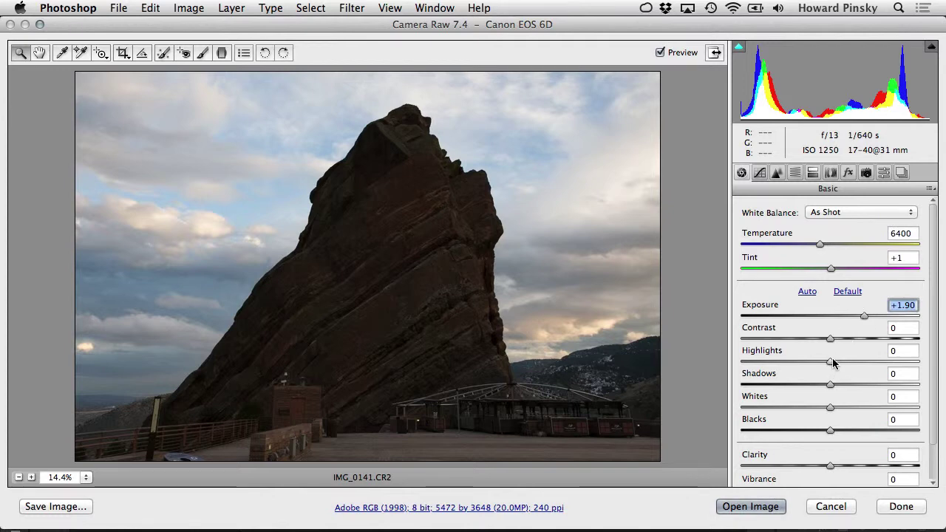
{"action": "left_click_drag", "start_coordinate": [830, 362], "coordinate": [782, 363]}
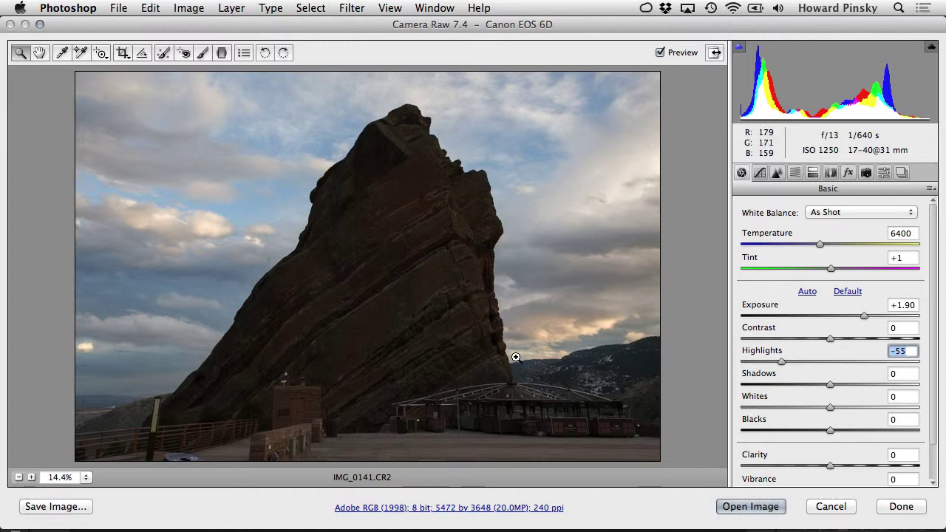
- Set Shadows to +48 and Contrast to +18, then raise Clarity to +32
{"action": "left_click_drag", "start_coordinate": [830, 385], "coordinate": [870, 382]}
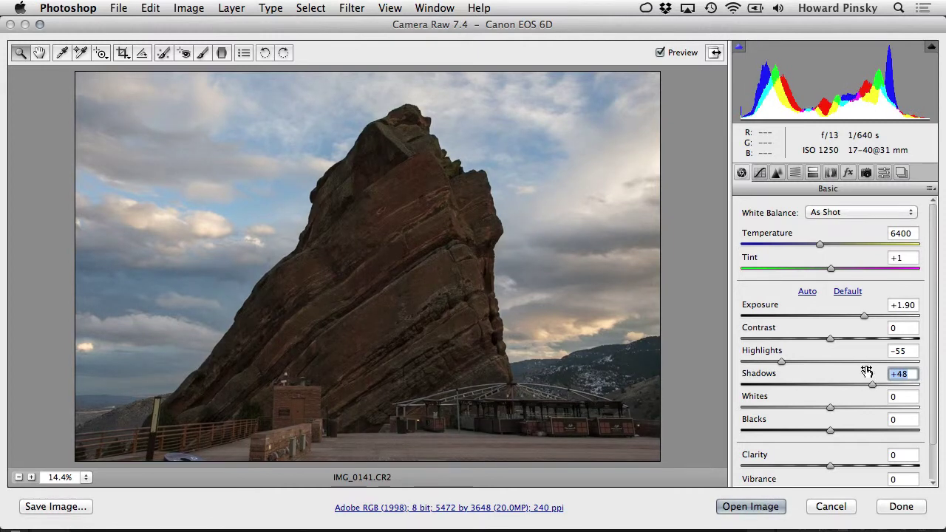
{"action": "left_click_drag", "start_coordinate": [830, 337], "coordinate": [846, 338]}
{"action": "left_click_drag", "start_coordinate": [935, 291], "coordinate": [930, 345]}
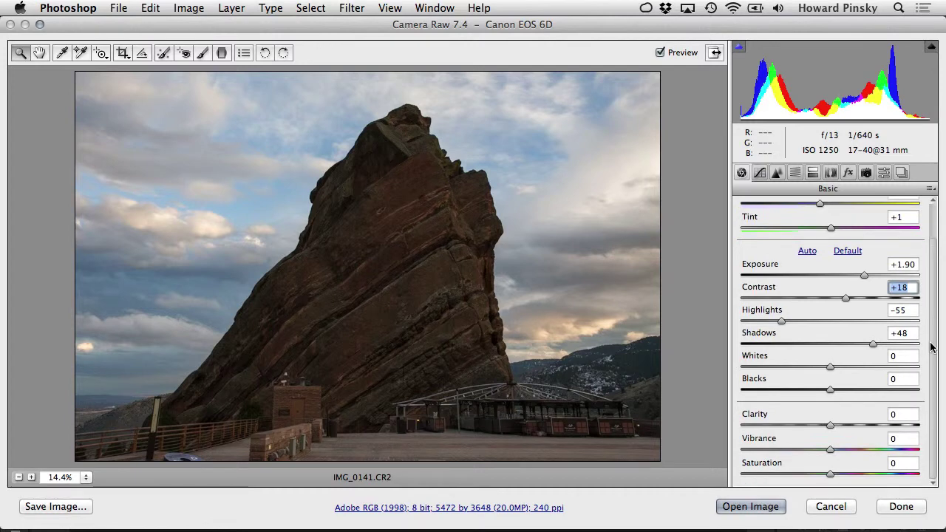
{"action": "left_click", "coordinate": [832, 426]}
{"action": "left_click_drag", "start_coordinate": [831, 426], "coordinate": [860, 423]}
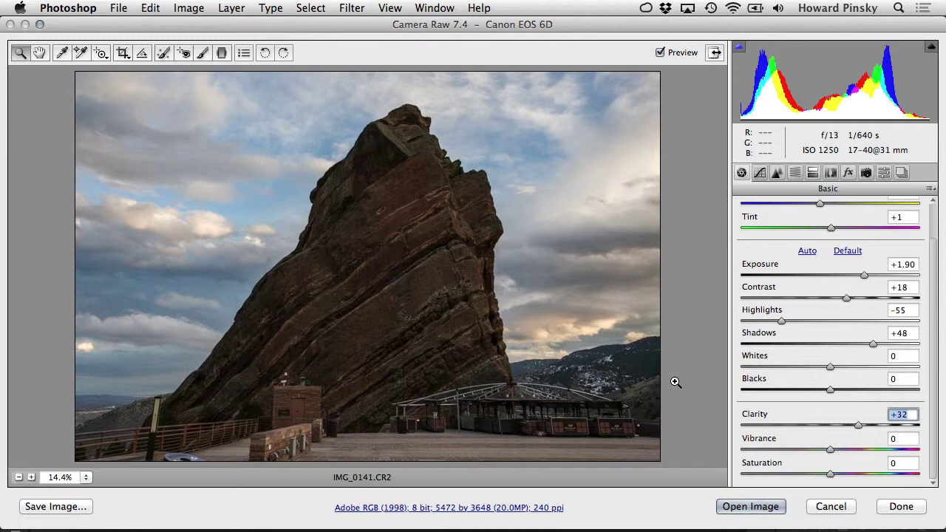
- Try boosting Vibrance and Saturation, then return both to 0
{"action": "left_click_drag", "start_coordinate": [830, 450], "coordinate": [873, 450]}
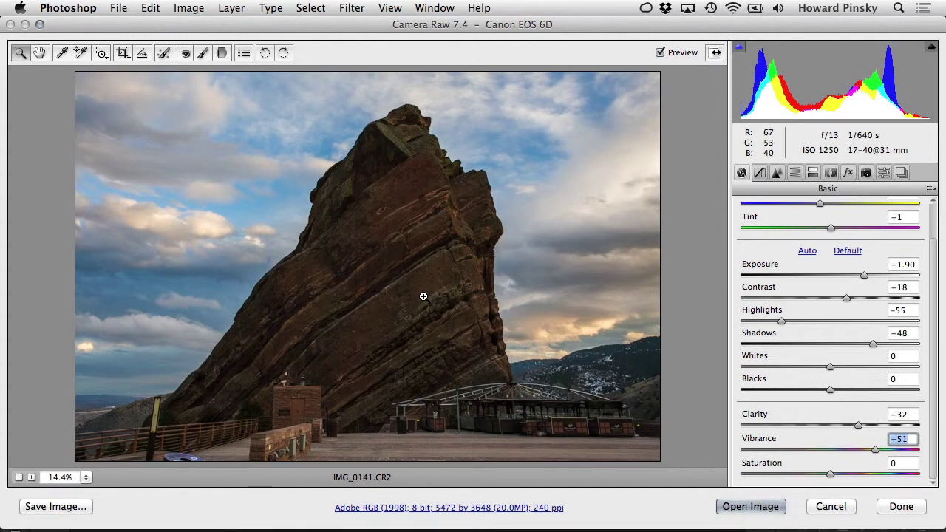
{"action": "double_click", "coordinate": [819, 451]}
{"action": "left_click", "coordinate": [831, 475]}
{"action": "left_click_drag", "start_coordinate": [832, 474], "coordinate": [908, 474]}
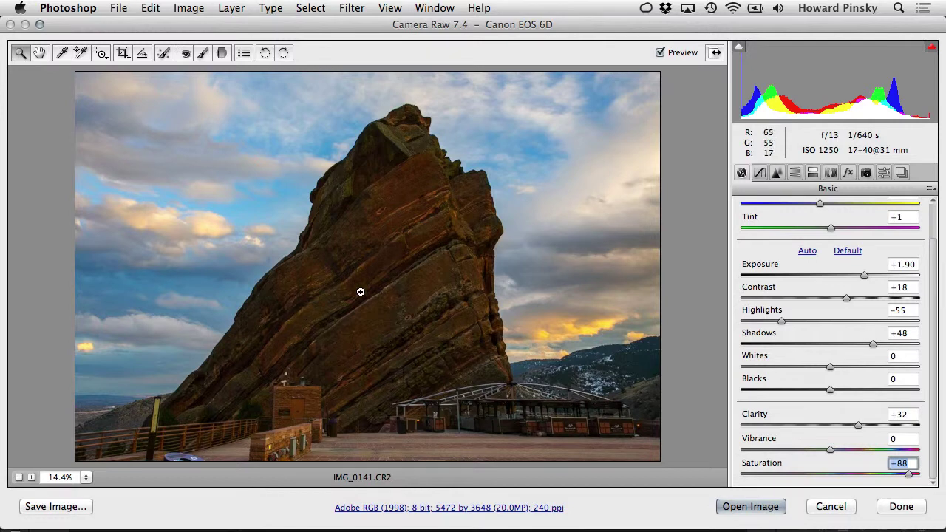
{"action": "type", "text": "0"}
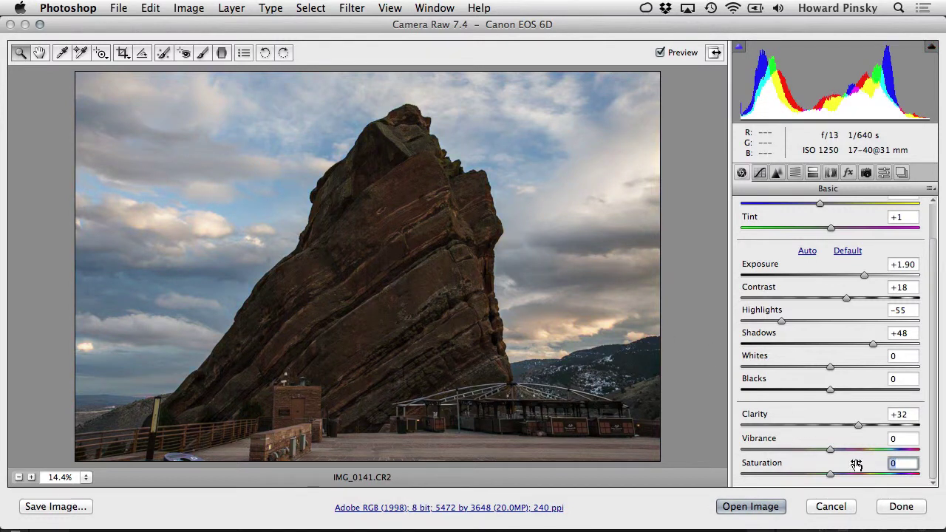
- Set Vibrance to +68 and toggle Preview to compare with the original
{"action": "left_click_drag", "start_coordinate": [831, 449], "coordinate": [888, 447]}
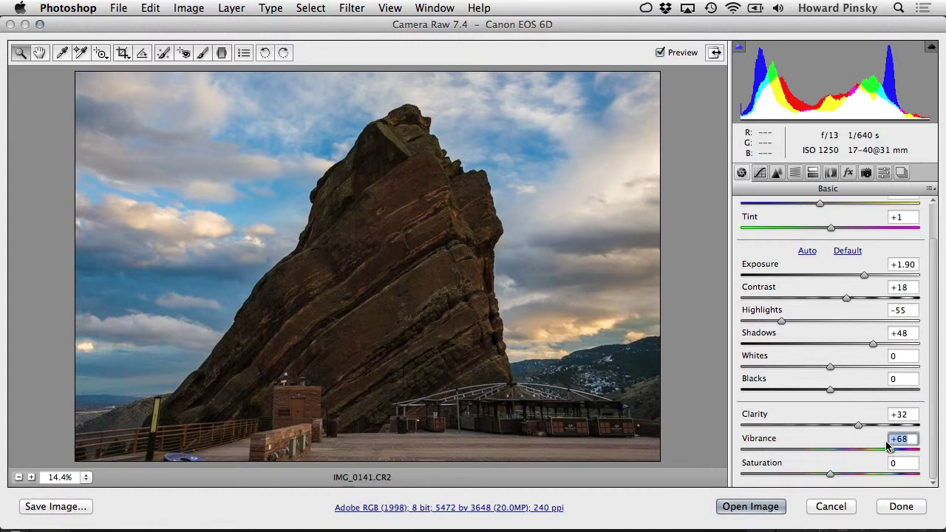
{"action": "left_click", "coordinate": [660, 53]}
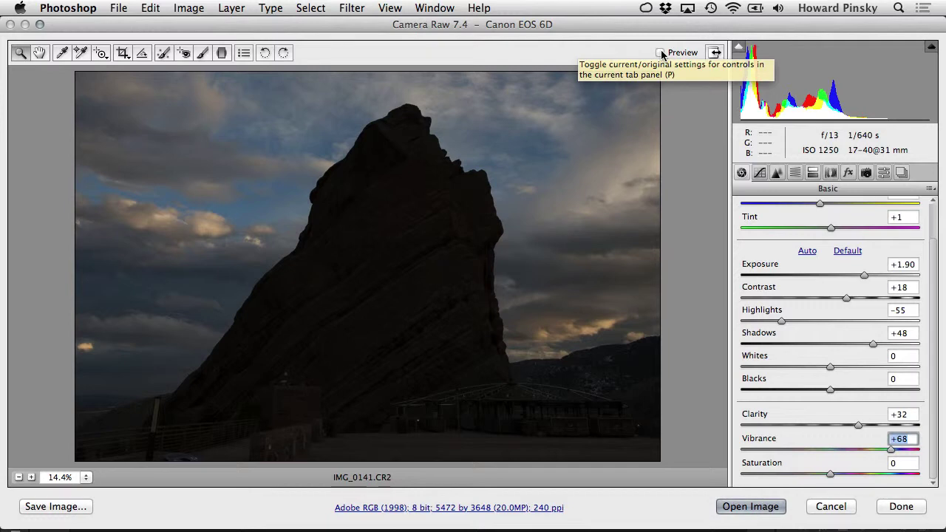
{"action": "left_click", "coordinate": [660, 52]}
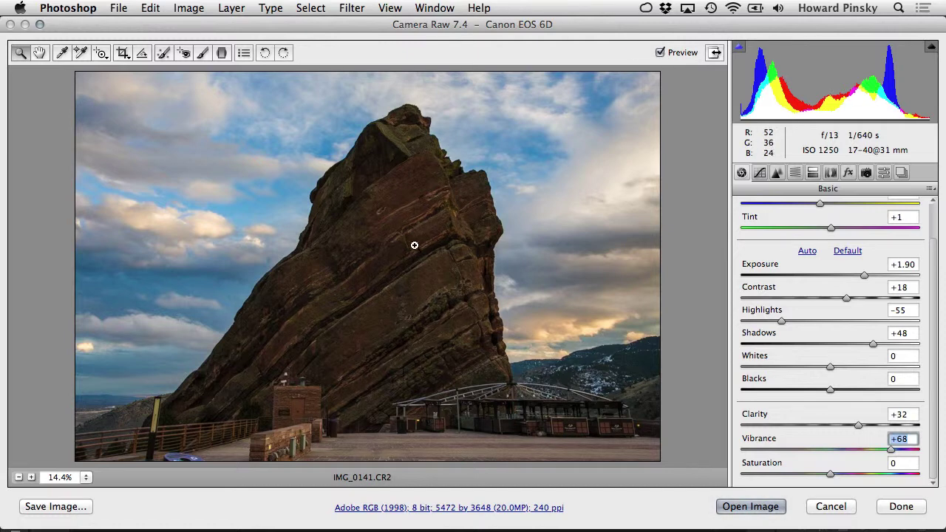
- Zoom into the rock edge, set Detail Luminance noise reduction to 28, and compare via Preview
{"action": "left_click_drag", "start_coordinate": [414, 244], "coordinate": [535, 372]}
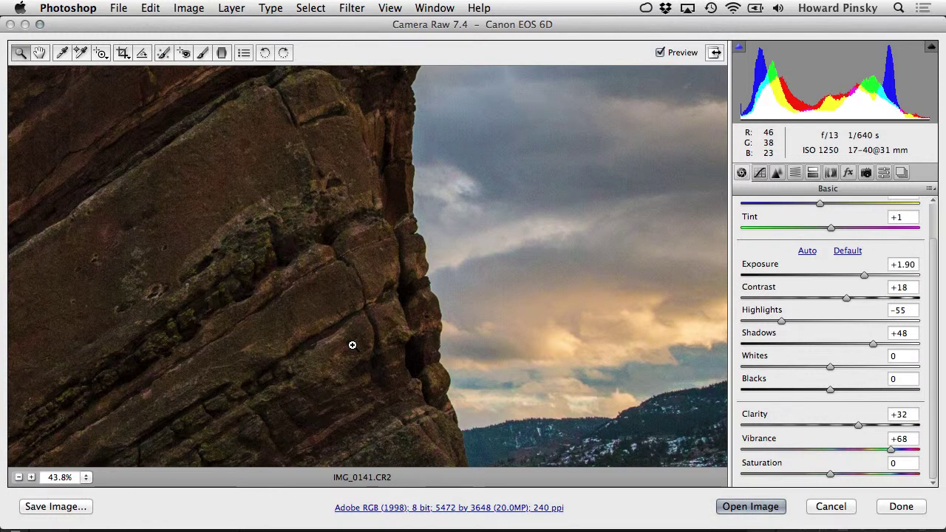
{"action": "left_click", "coordinate": [778, 174]}
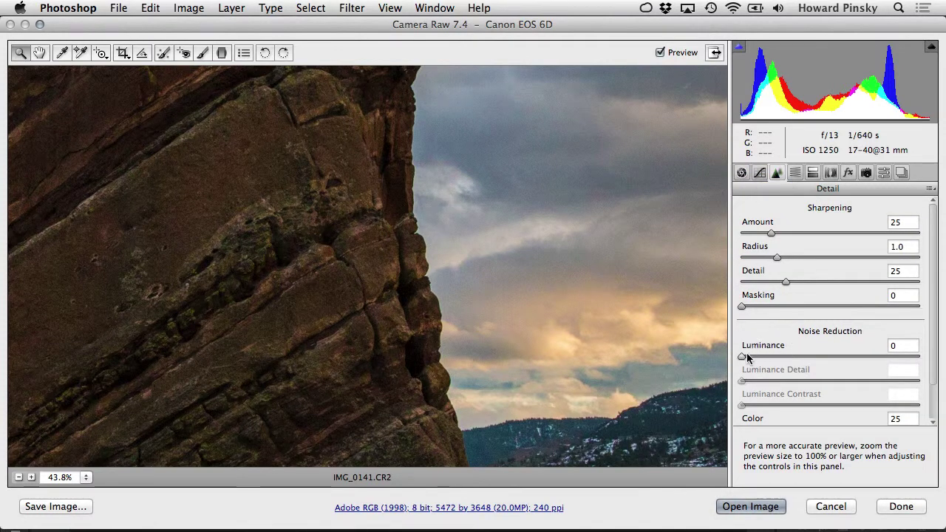
{"action": "left_click_drag", "start_coordinate": [746, 353], "coordinate": [787, 353]}
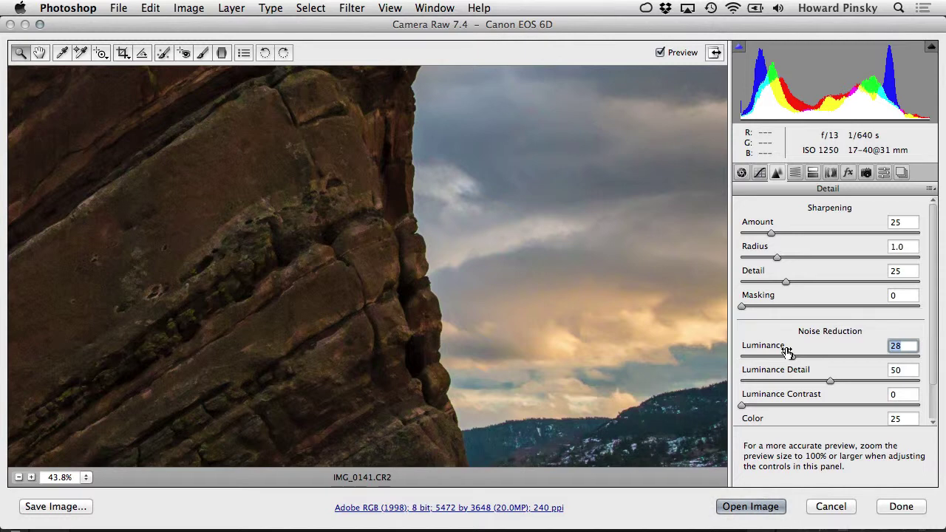
{"action": "left_click", "coordinate": [660, 52]}
{"action": "left_click", "coordinate": [660, 53]}
- Fit the whole photo in the preview and select the Adjustment Brush
{"action": "left_click", "coordinate": [549, 277], "text": "alt"}
{"action": "left_click", "coordinate": [553, 274], "text": "alt"}
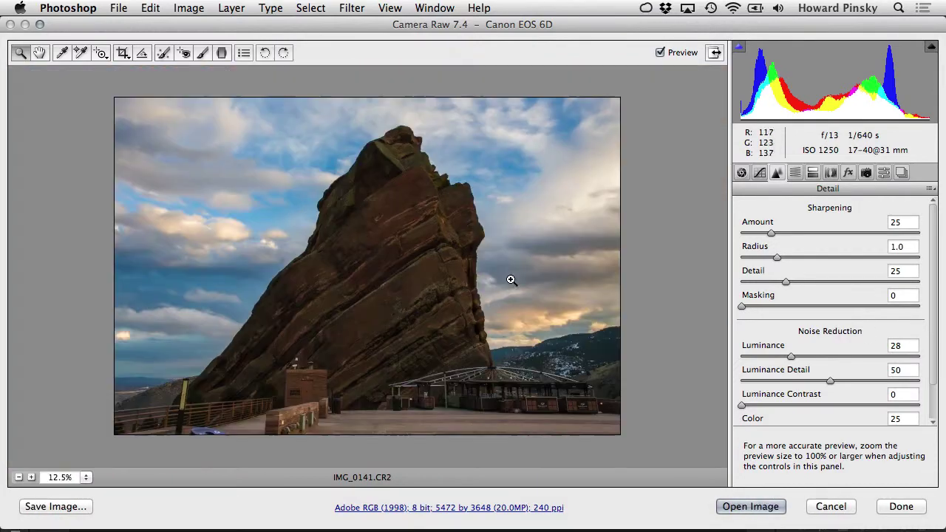
{"action": "left_click", "coordinate": [201, 56]}
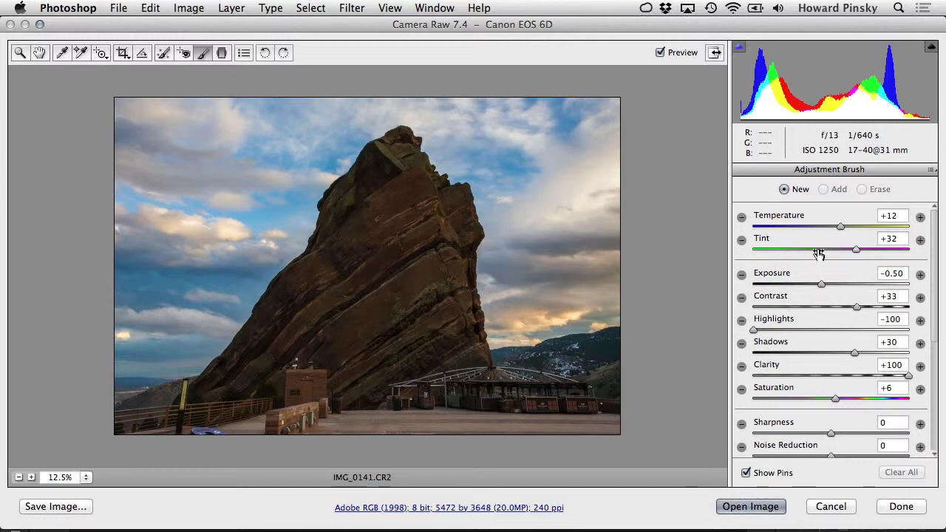
- Reset the brush Exposure, Contrast, Highlights, Shadows and Clarity sliders to zero
{"action": "double_click", "coordinate": [820, 284]}
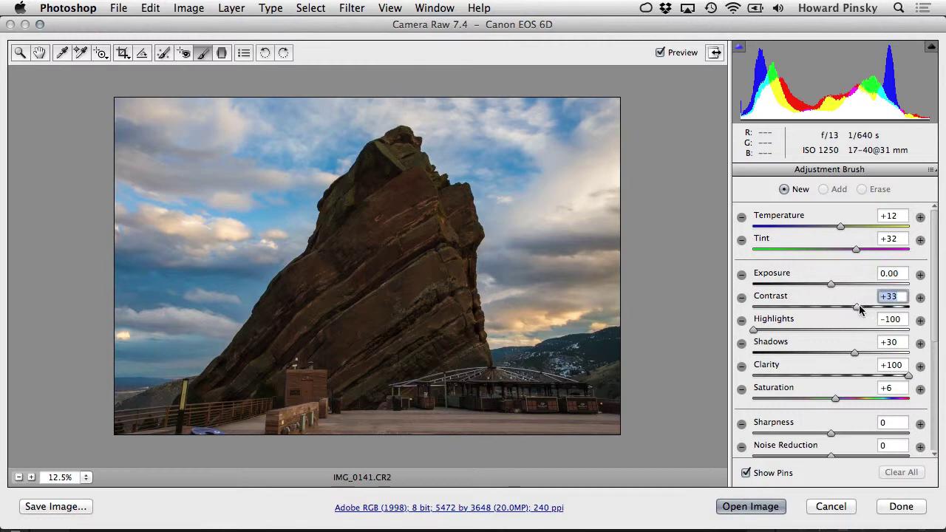
{"action": "double_click", "coordinate": [856, 307]}
{"action": "double_click", "coordinate": [754, 330]}
{"action": "double_click", "coordinate": [855, 353]}
{"action": "double_click", "coordinate": [909, 375]}
- Paint over the sunset clouds and set Saturation +78, Highlights -28, Clarity +22
{"action": "mouse_move", "coordinate": [517, 296]}
{"action": "left_mouse_down"}
{"action": "mouse_move", "coordinate": [498, 313]}
{"action": "mouse_move", "coordinate": [503, 332]}
{"action": "mouse_move", "coordinate": [570, 308]}
{"action": "mouse_move", "coordinate": [581, 314]}
{"action": "left_mouse_up"}
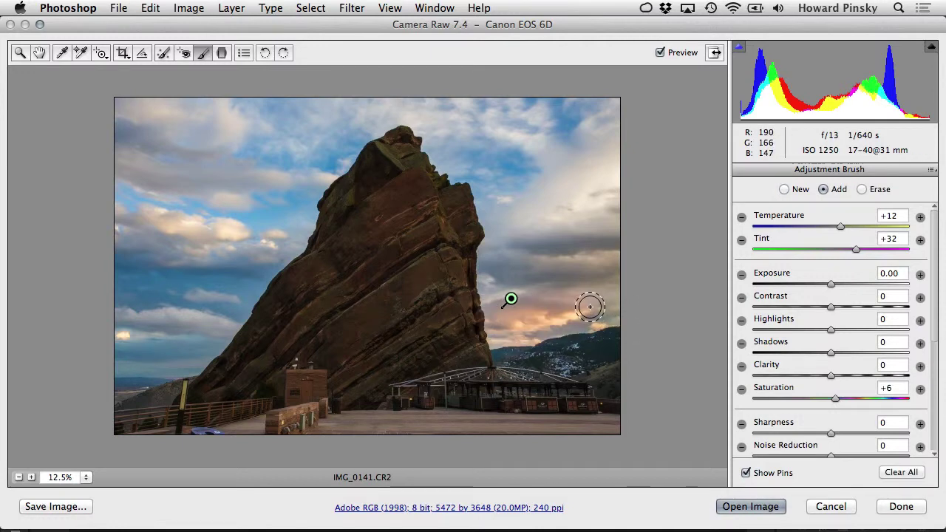
{"action": "mouse_move", "coordinate": [512, 298]}
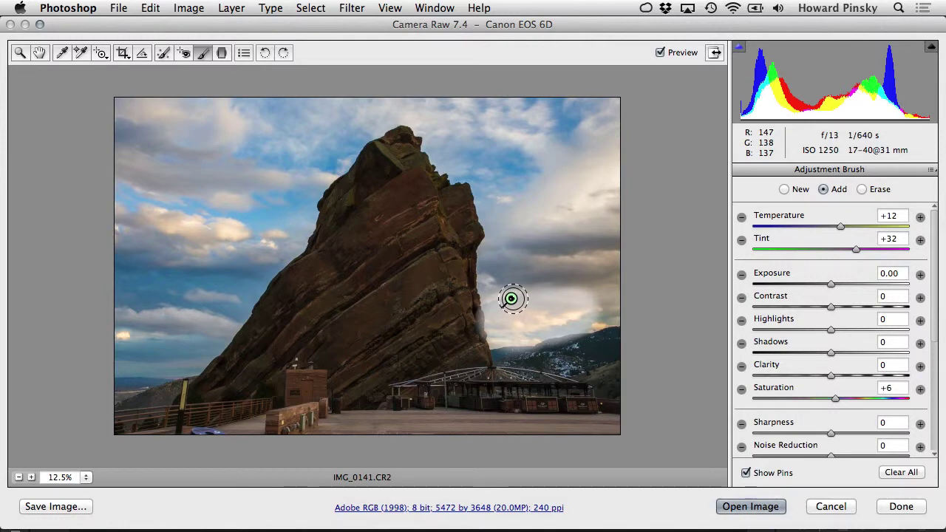
{"action": "left_click", "coordinate": [836, 400]}
{"action": "left_click_drag", "start_coordinate": [836, 400], "coordinate": [893, 395]}
{"action": "left_click_drag", "start_coordinate": [828, 330], "coordinate": [809, 332]}
{"action": "left_click_drag", "start_coordinate": [831, 376], "coordinate": [845, 379]}
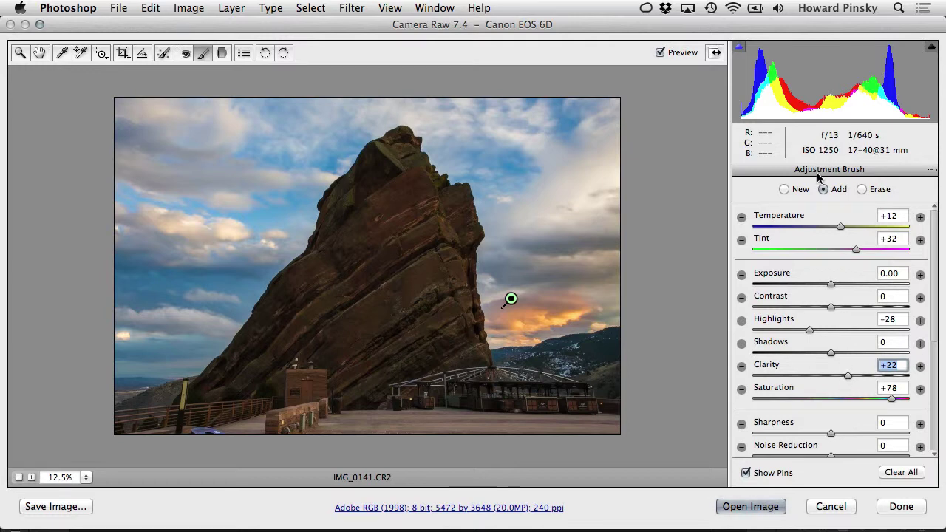
- Add a new brush adjustment on the rock: Exposure +0.65, Highlights -6, Shadows +18, Saturation +7
{"action": "left_click", "coordinate": [783, 190]}
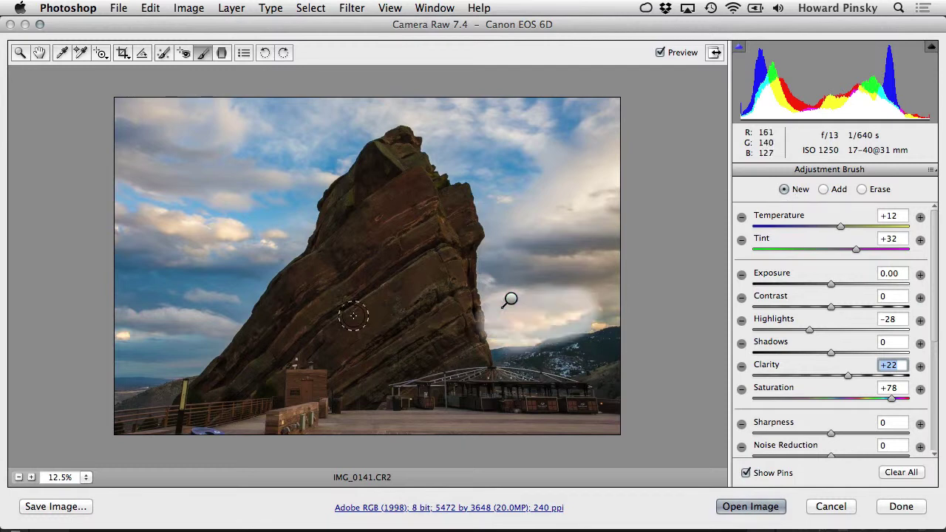
{"action": "mouse_move", "coordinate": [296, 296]}
{"action": "left_mouse_down"}
{"action": "mouse_move", "coordinate": [317, 275]}
{"action": "mouse_move", "coordinate": [360, 275]}
{"action": "mouse_move", "coordinate": [357, 185]}
{"action": "mouse_move", "coordinate": [371, 218]}
{"action": "mouse_move", "coordinate": [416, 236]}
{"action": "mouse_move", "coordinate": [407, 299]}
{"action": "mouse_move", "coordinate": [438, 302]}
{"action": "mouse_move", "coordinate": [456, 332]}
{"action": "mouse_move", "coordinate": [354, 311]}
{"action": "mouse_move", "coordinate": [366, 355]}
{"action": "mouse_move", "coordinate": [433, 337]}
{"action": "left_mouse_up"}
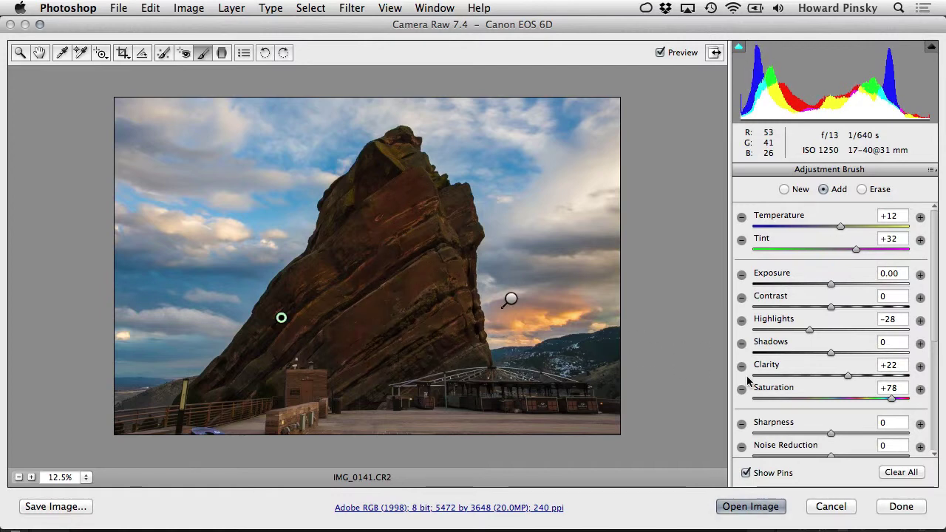
{"action": "left_click_drag", "start_coordinate": [893, 400], "coordinate": [832, 402]}
{"action": "left_click_drag", "start_coordinate": [832, 284], "coordinate": [844, 284]}
{"action": "mouse_move", "coordinate": [810, 331]}
{"action": "left_mouse_down"}
{"action": "mouse_move", "coordinate": [825, 332]}
{"action": "mouse_move", "coordinate": [831, 353]}
{"action": "mouse_move", "coordinate": [848, 353]}
{"action": "left_mouse_up"}
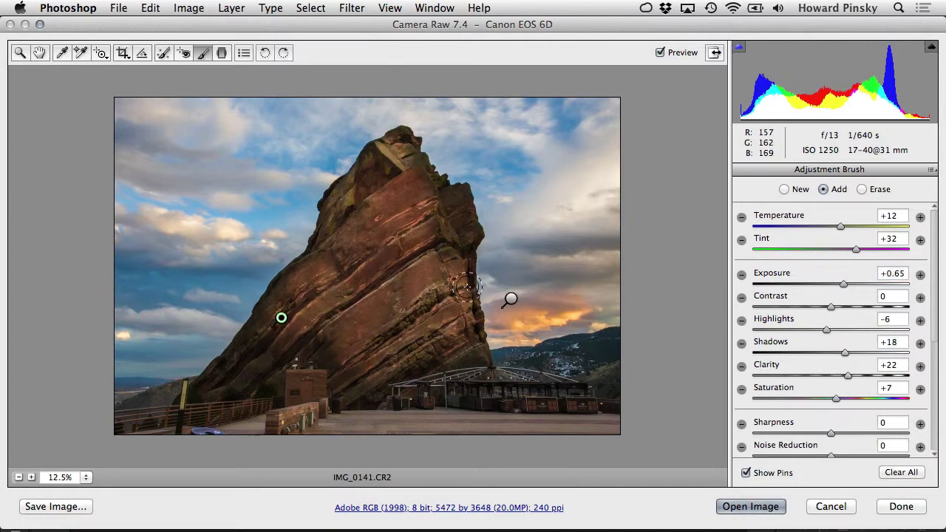
- Extend the rock adjustment along its left edge and lower rock, comparing with Preview
{"action": "mouse_move", "coordinate": [205, 364]}
{"action": "left_mouse_down"}
{"action": "mouse_move", "coordinate": [255, 342]}
{"action": "mouse_move", "coordinate": [329, 342]}
{"action": "mouse_move", "coordinate": [433, 270]}
{"action": "mouse_move", "coordinate": [456, 215]}
{"action": "mouse_move", "coordinate": [401, 145]}
{"action": "left_mouse_up"}
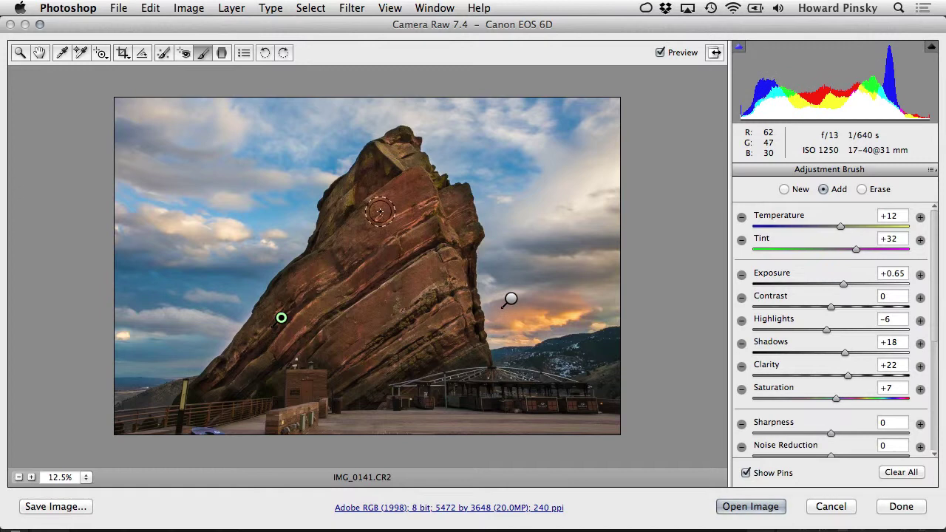
{"action": "left_click", "coordinate": [678, 55]}
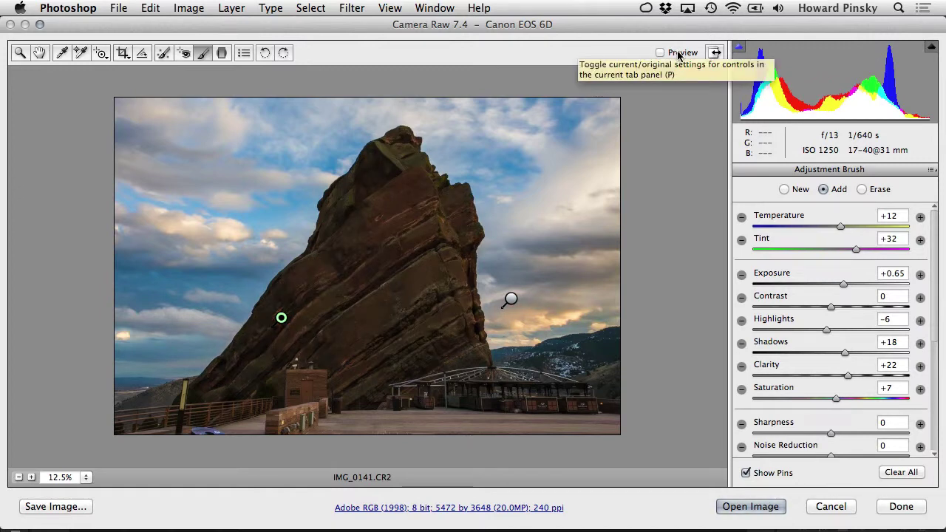
{"action": "left_click", "coordinate": [678, 55]}
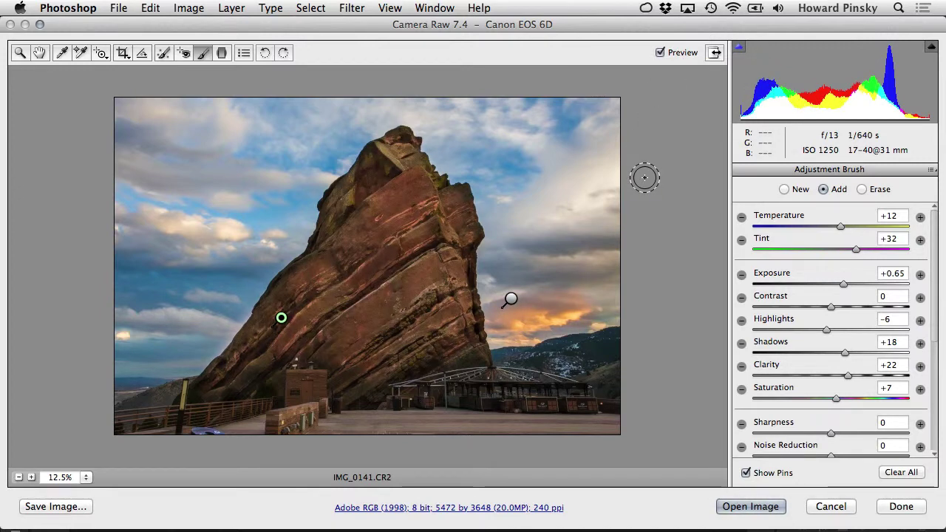
{"action": "mouse_move", "coordinate": [251, 369]}
{"action": "left_mouse_down"}
{"action": "mouse_move", "coordinate": [281, 357]}
{"action": "mouse_move", "coordinate": [240, 389]}
{"action": "mouse_move", "coordinate": [267, 374]}
{"action": "mouse_move", "coordinate": [219, 384]}
{"action": "left_mouse_up"}
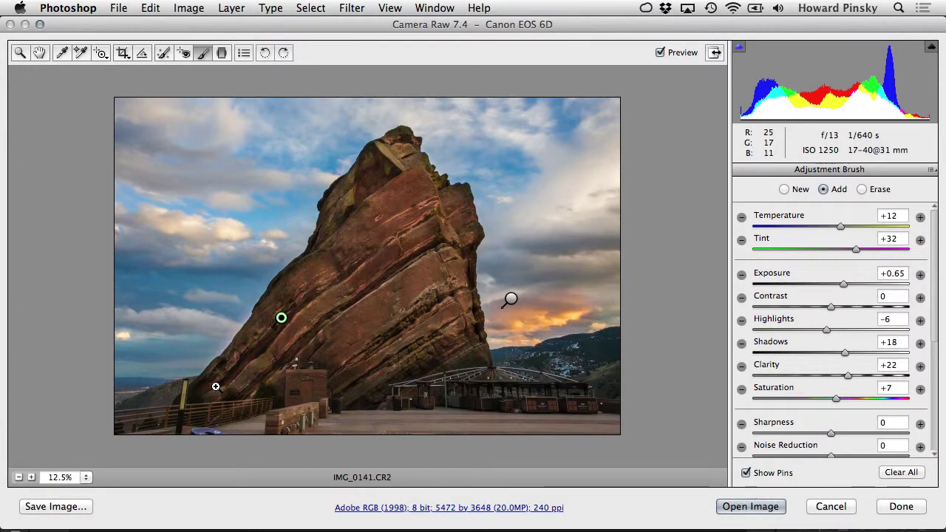
{"action": "key", "text": "super+Tab"}
{"action": "key", "text": "space"}
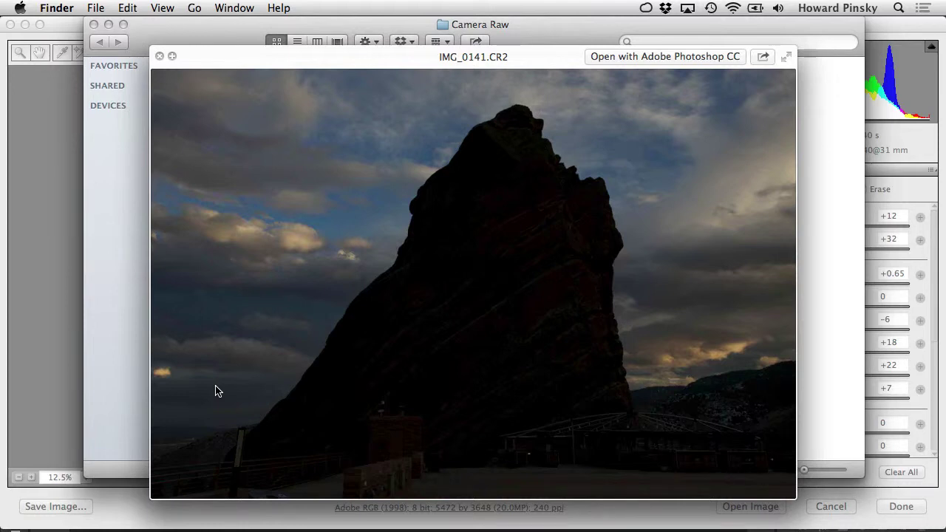
{"action": "key", "text": "super+Tab"}
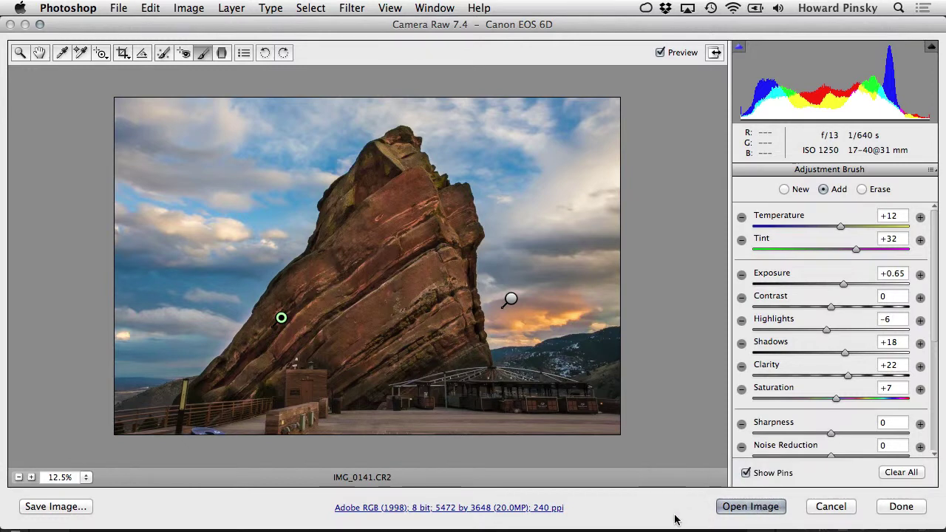
- Shift-click Open Object to open the edited photo in Photoshop as a Smart Object
{"action": "left_click", "coordinate": [751, 507], "text": "shift"}
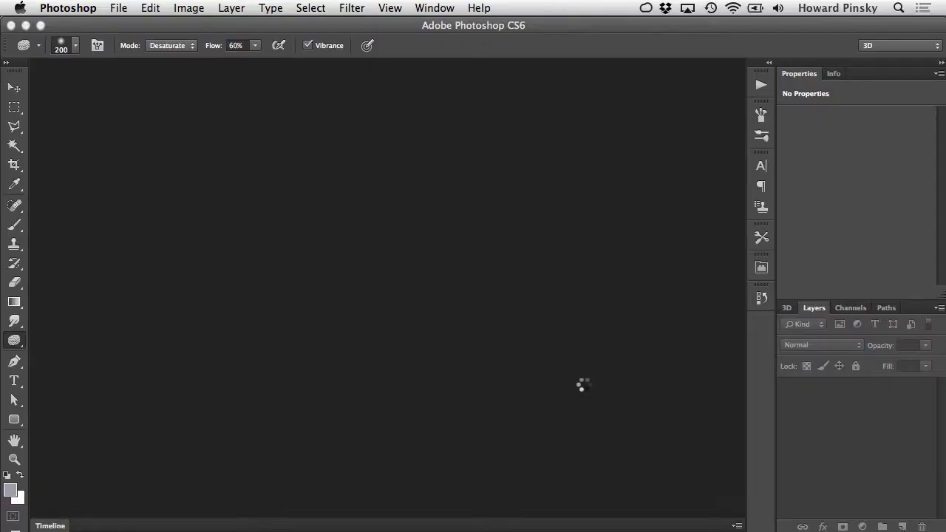